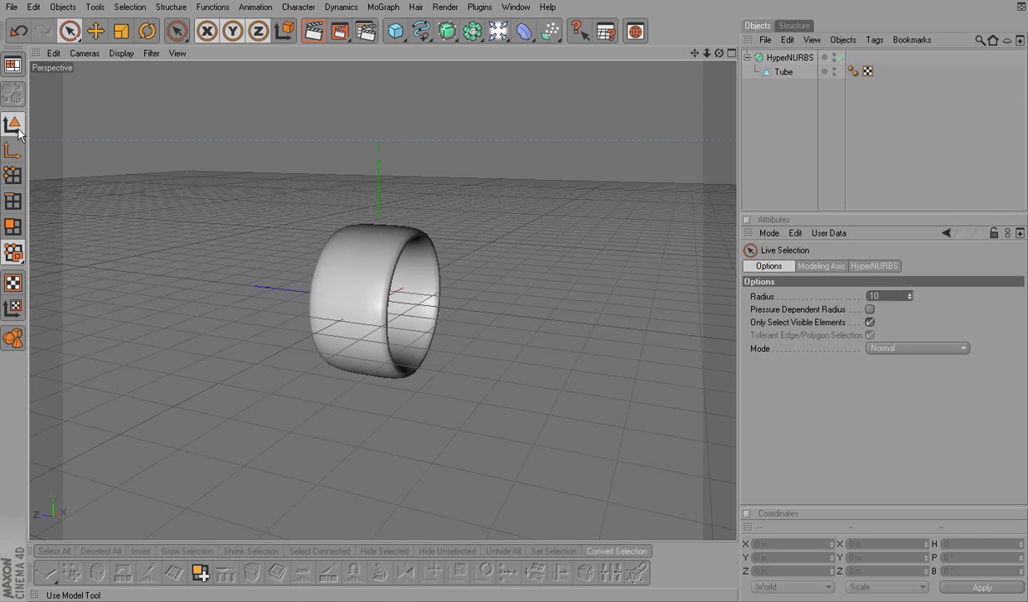
Step: In Model mode, move the Tube to Y -1.692 m, Z -2.124 m, and activate Loop Selection
{"action": "left_click", "coordinate": [331, 293]}
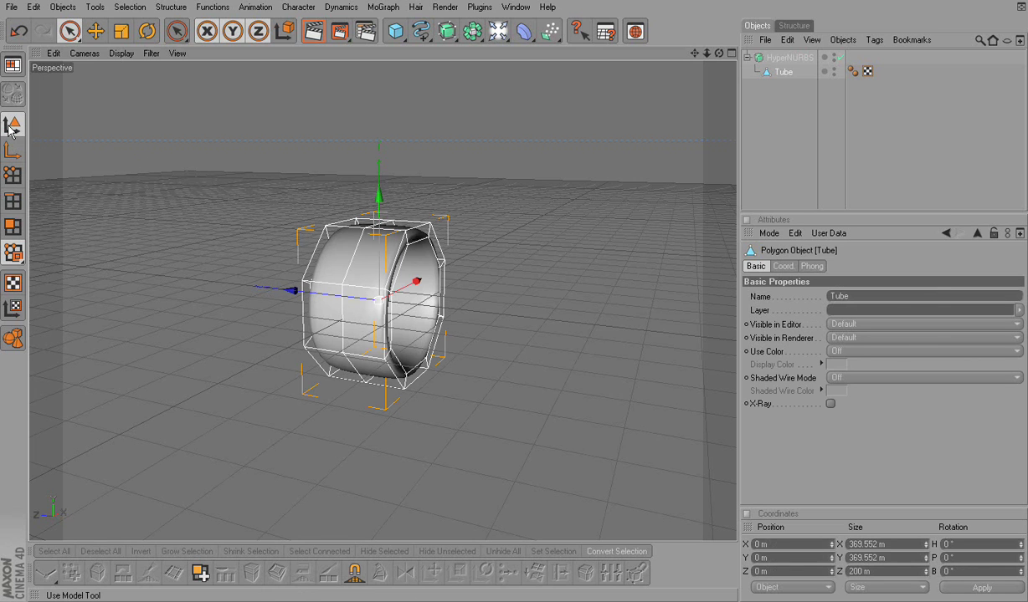
{"action": "left_click", "coordinate": [12, 126]}
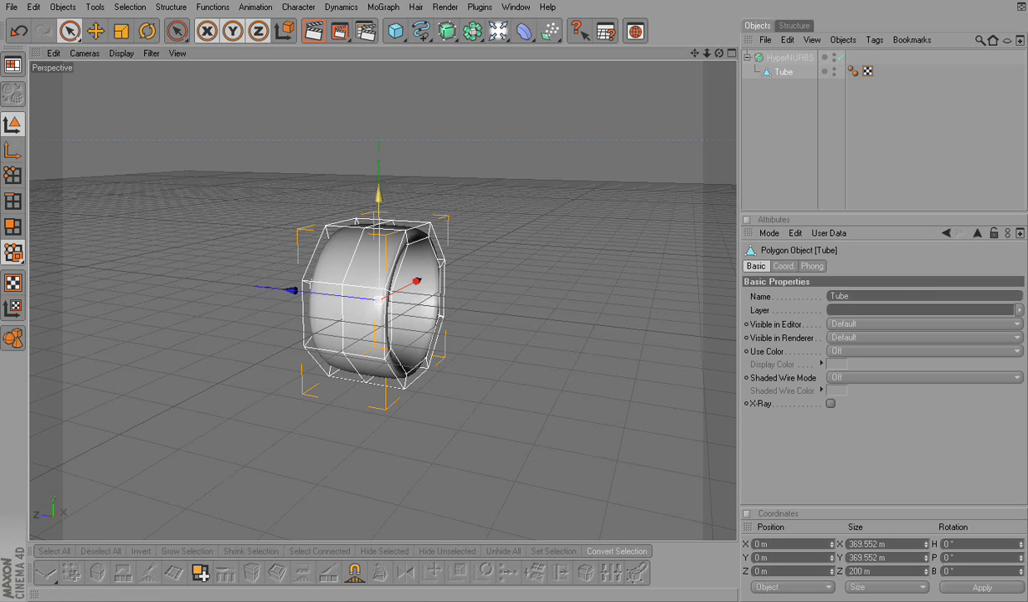
{"action": "left_click_drag", "start_coordinate": [351, 251], "coordinate": [401, 239], "text": "alt"}
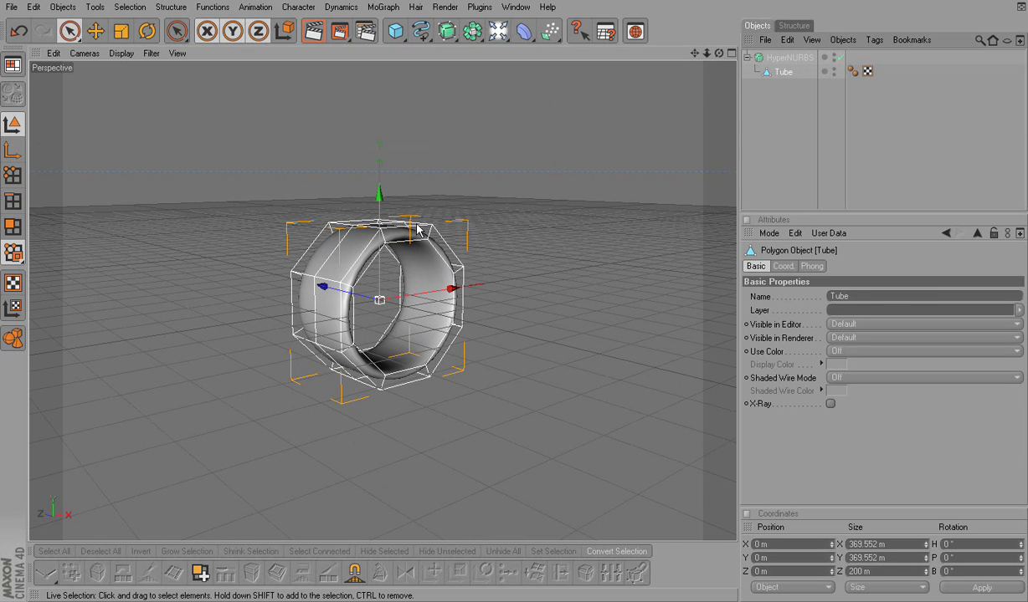
{"action": "left_click_drag", "start_coordinate": [376, 243], "coordinate": [377, 244]}
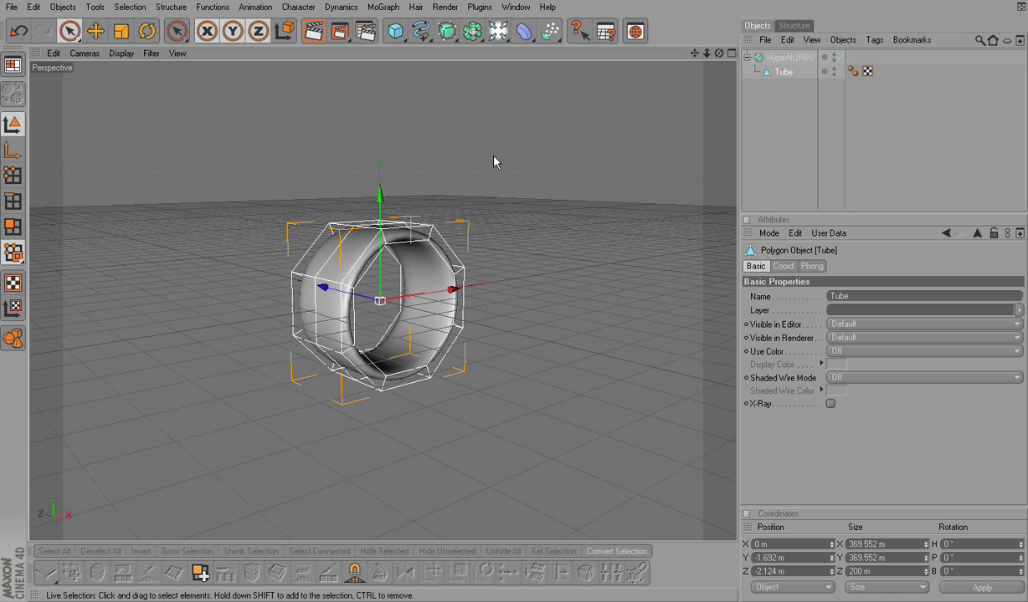
{"action": "key", "text": "u"}
{"action": "key", "text": "l"}
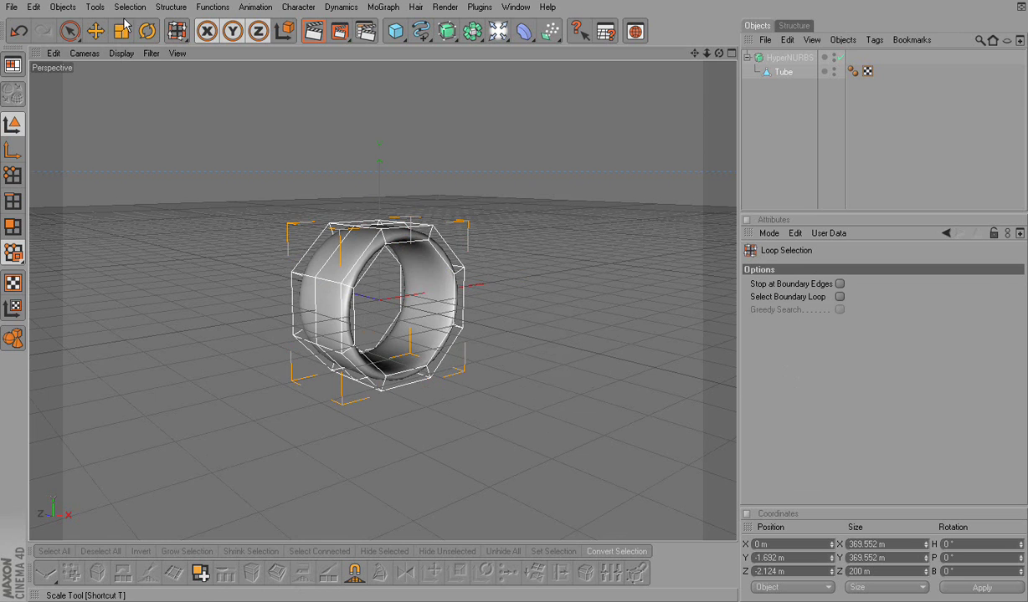
Step: Put the Tube in Polygons mode, toggling back through Model mode once
{"action": "left_click", "coordinate": [13, 228]}
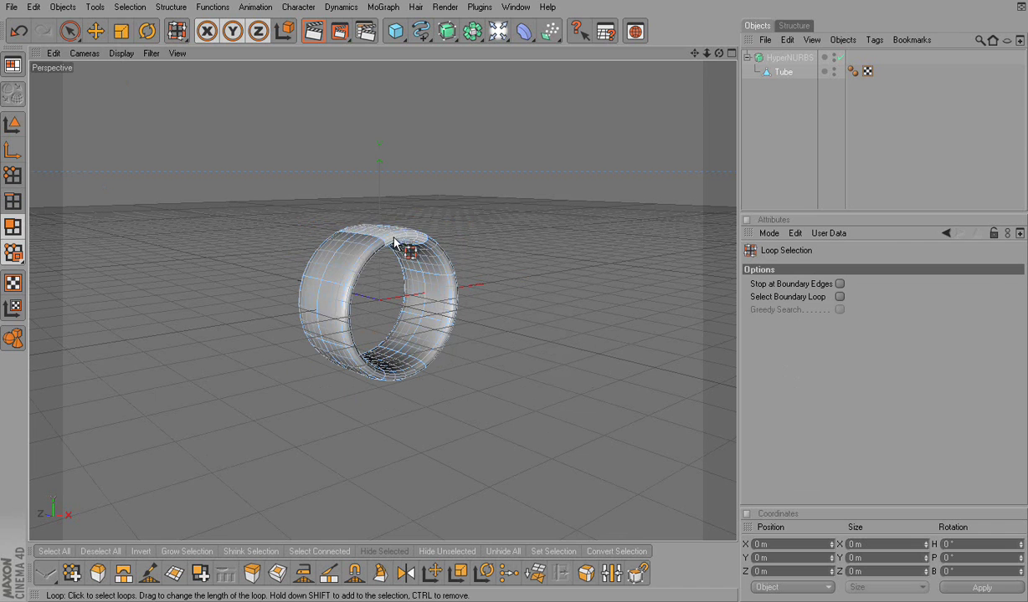
{"action": "left_click", "coordinate": [14, 124]}
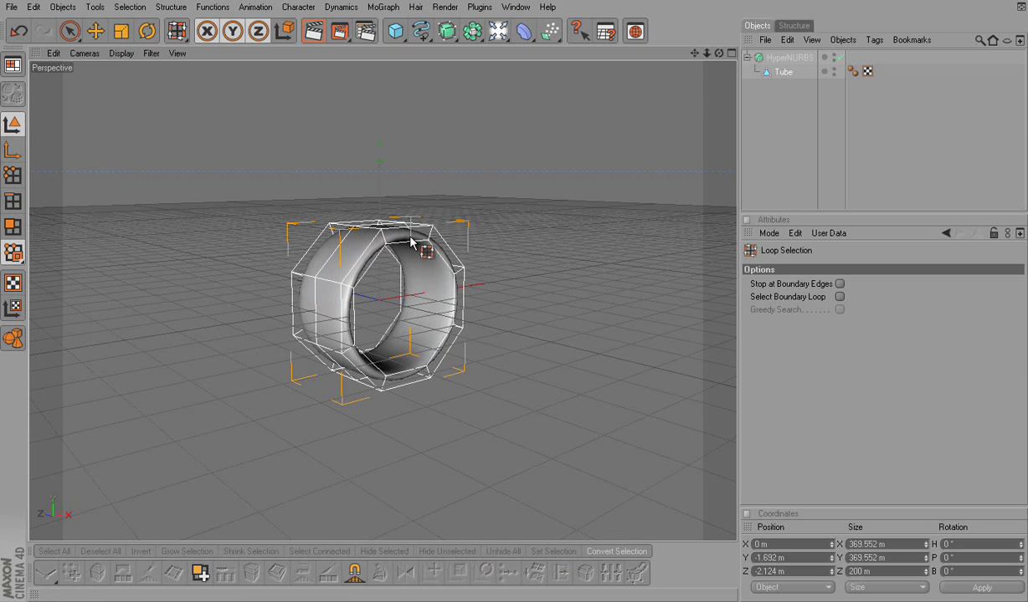
{"action": "left_click", "coordinate": [15, 227]}
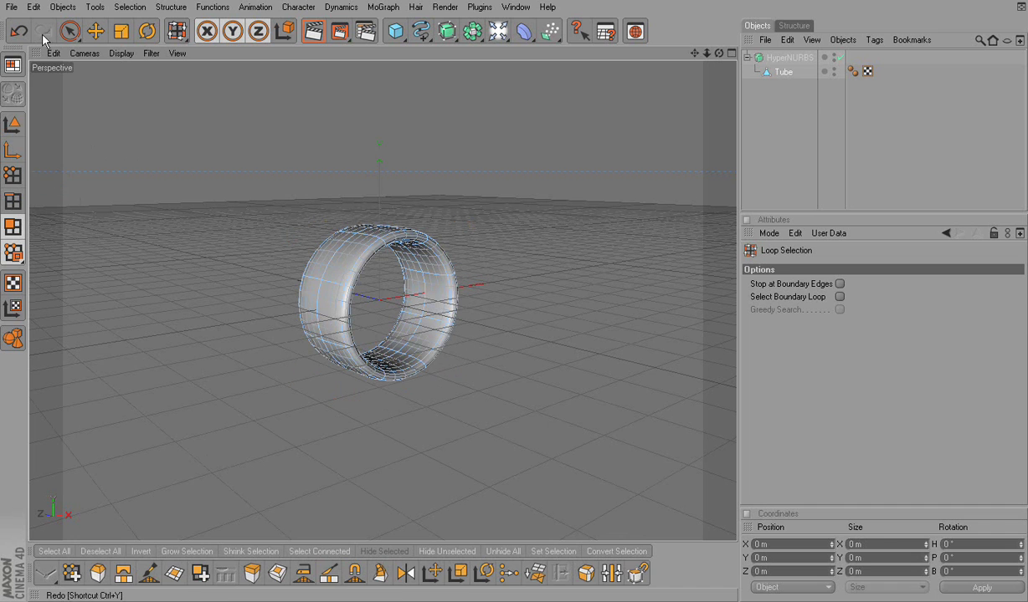
Step: Choose Ring Selection from the Selection menu, then switch back to Loop Selection
{"action": "left_click", "coordinate": [125, 8]}
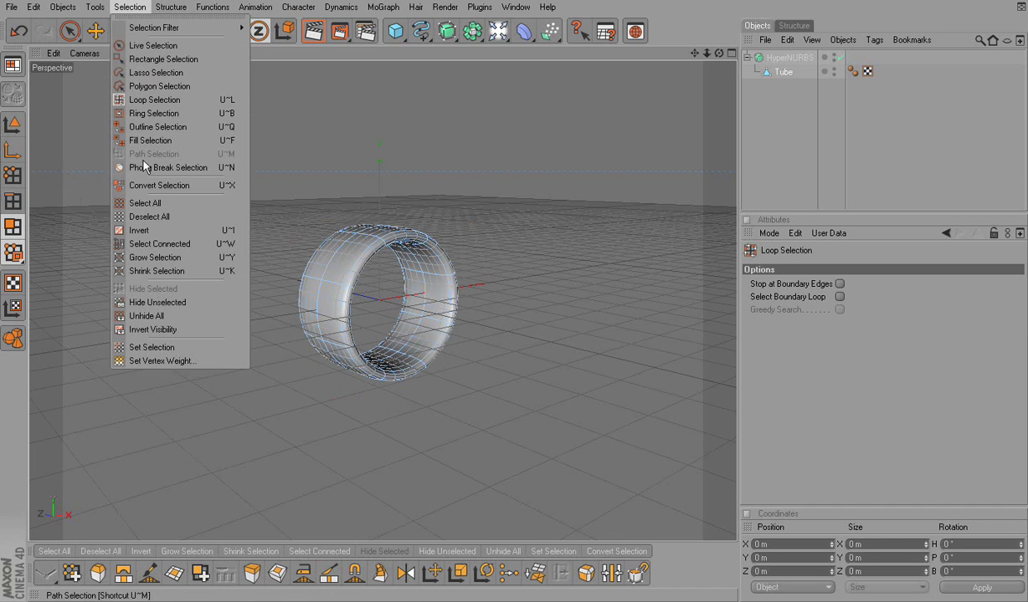
{"action": "mouse_move", "coordinate": [108, 9]}
{"action": "left_click", "coordinate": [142, 112]}
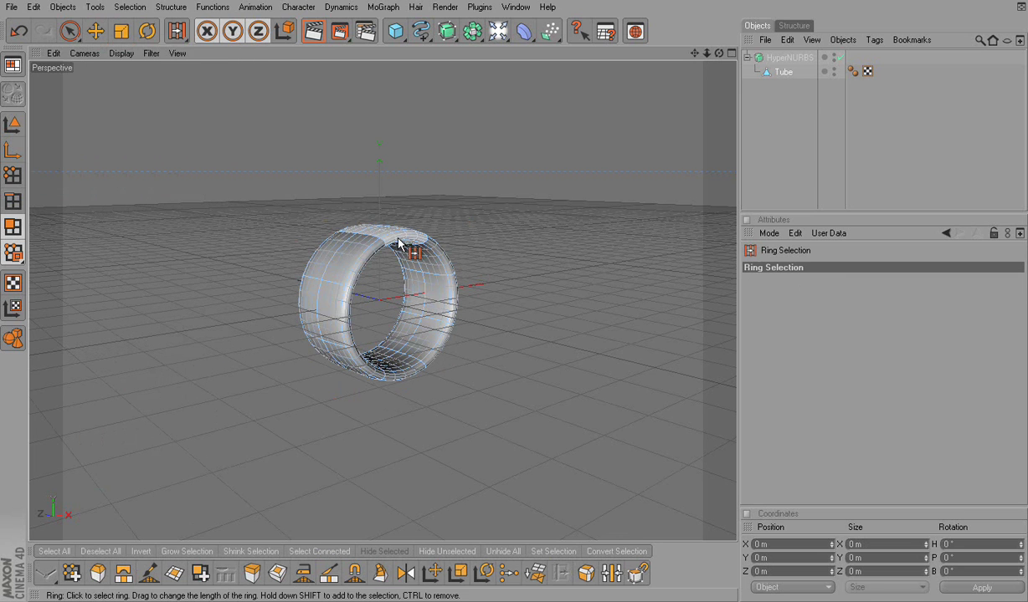
{"action": "left_click", "coordinate": [130, 9]}
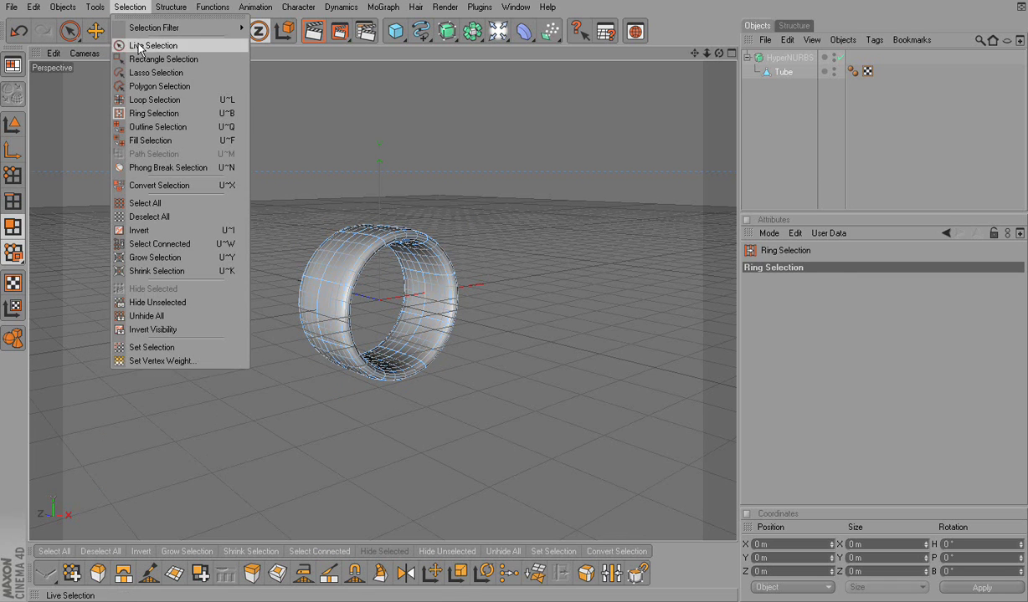
{"action": "left_click", "coordinate": [142, 102]}
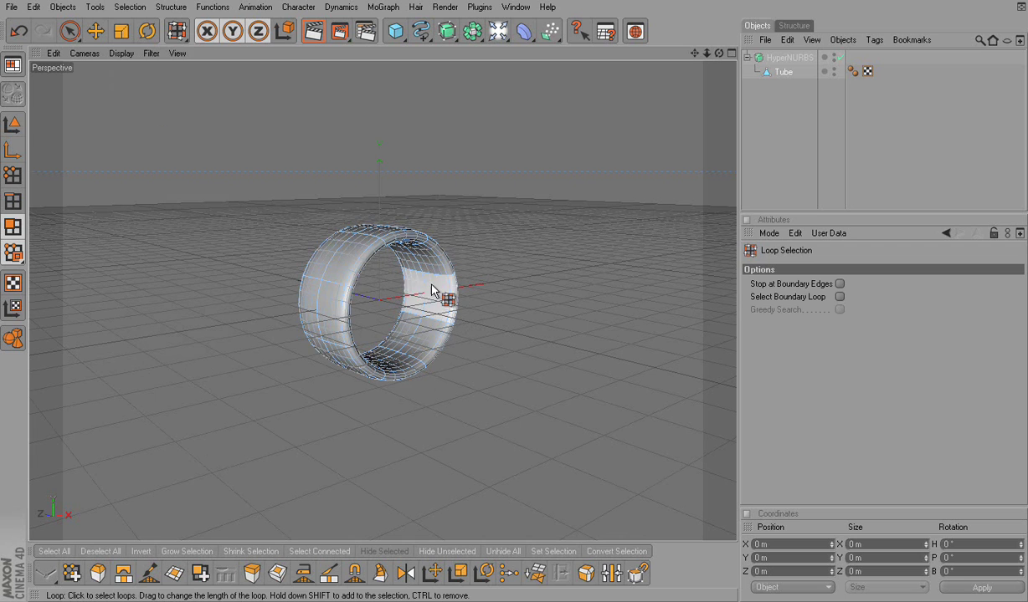
Step: With Ring Selection, select the polygon ring around the tube's front rim
{"action": "left_click", "coordinate": [119, 9]}
{"action": "left_click", "coordinate": [154, 117]}
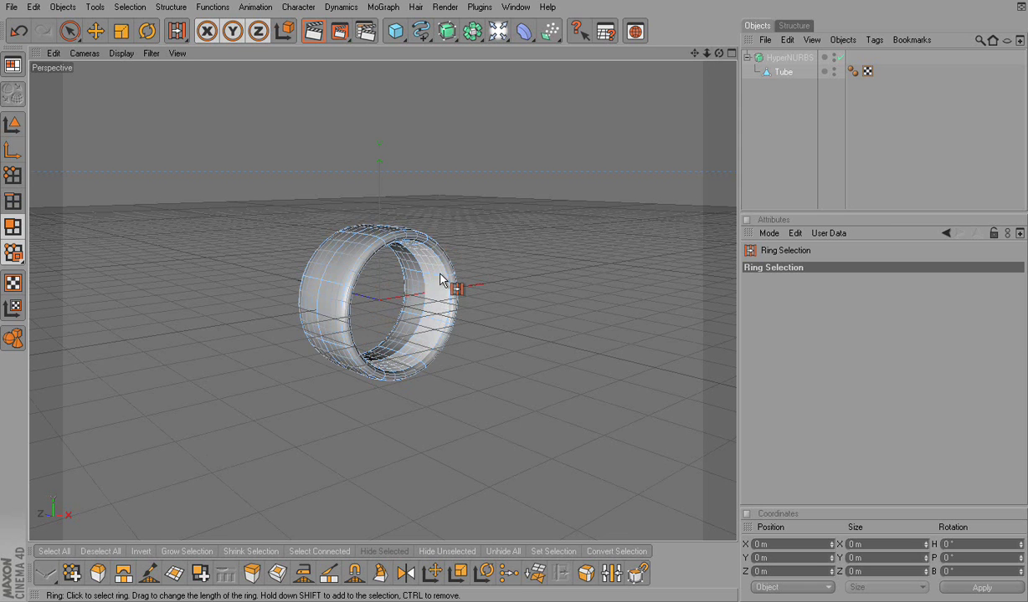
{"action": "scroll", "coordinate": [441, 279], "scroll_direction": "up", "scroll_amount": 5}
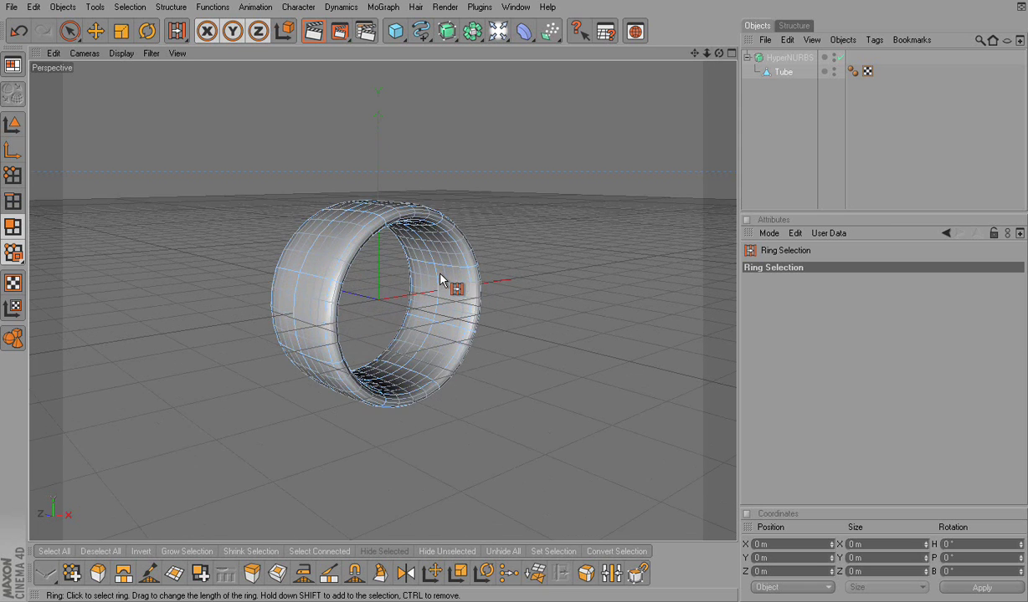
{"action": "left_click", "coordinate": [456, 203]}
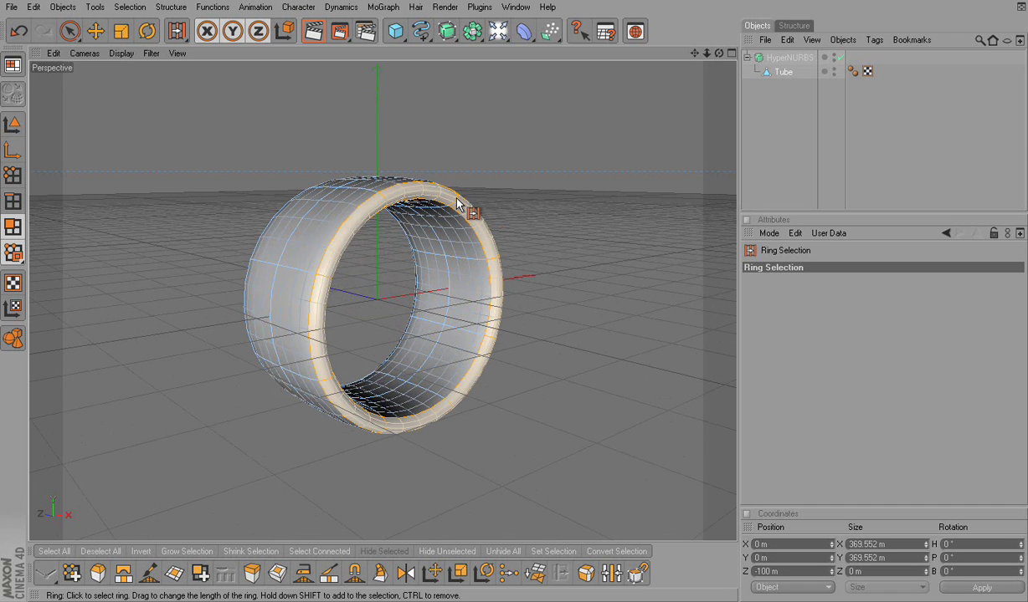
{"action": "left_click_drag", "start_coordinate": [718, 53], "coordinate": [686, 63]}
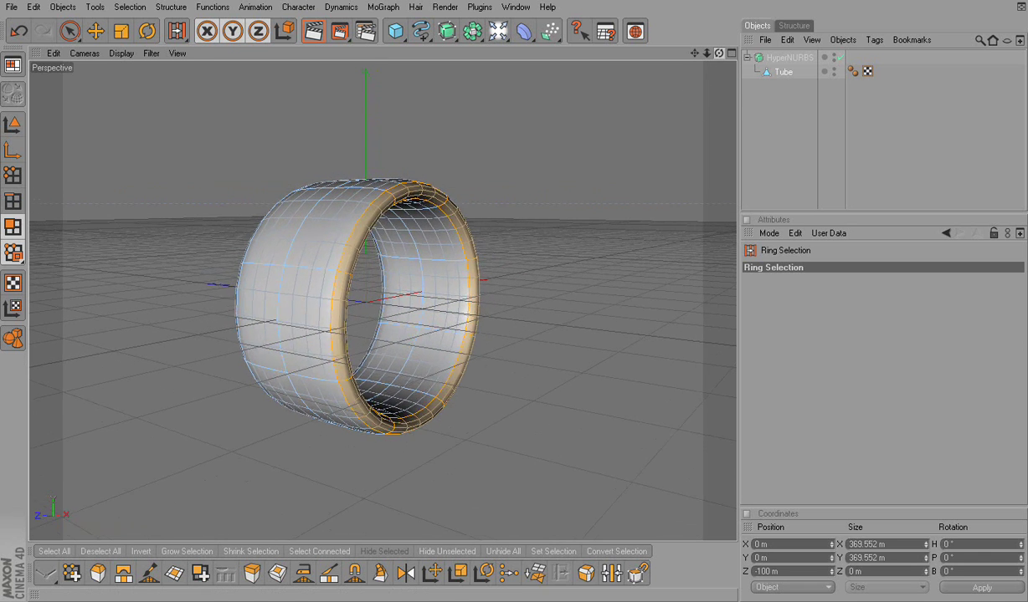
Step: Extrude the selected front-rim ring outward to lengthen the tube, redoing the second extrusion after an undo
{"action": "right_click", "coordinate": [527, 186]}
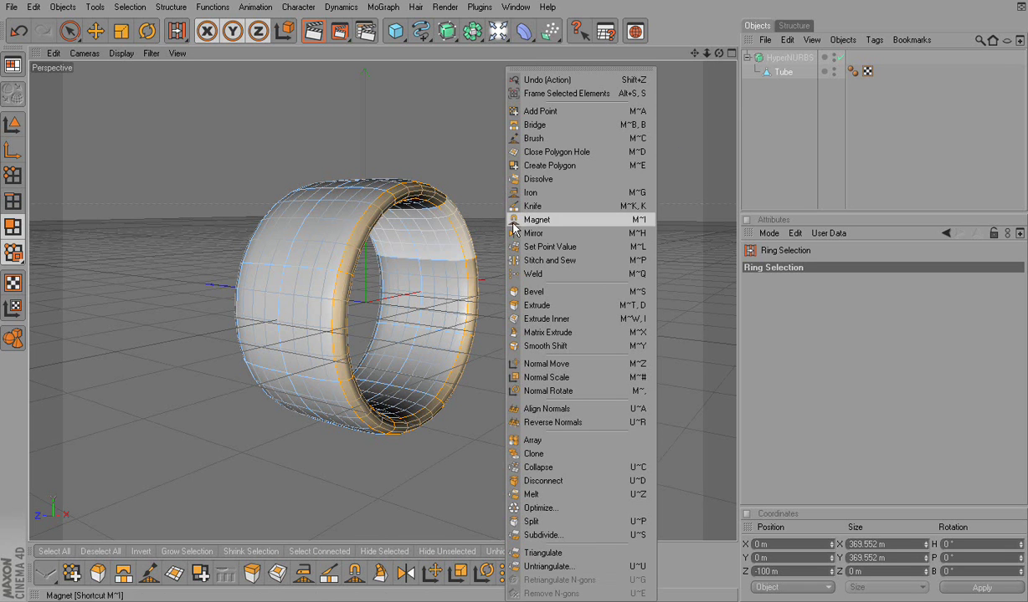
{"action": "left_click", "coordinate": [537, 307]}
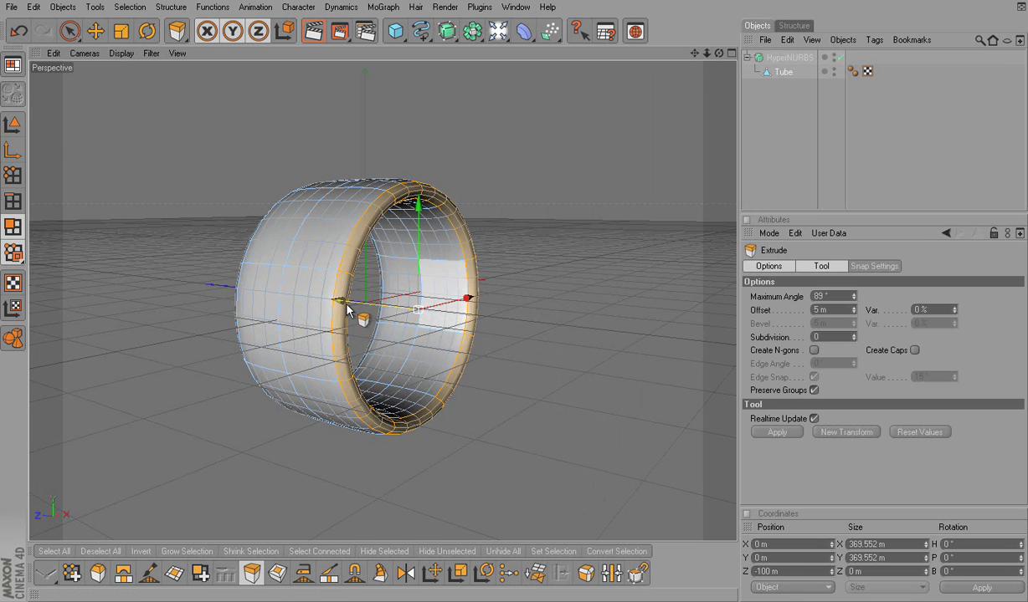
{"action": "left_click_drag", "start_coordinate": [339, 303], "coordinate": [583, 329]}
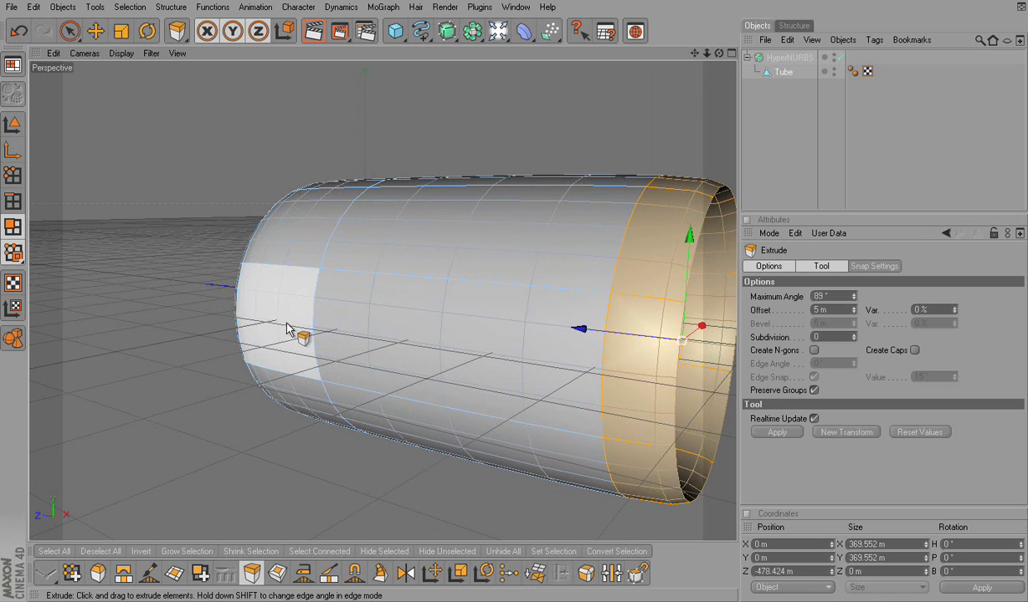
{"action": "scroll", "coordinate": [282, 328], "scroll_direction": "down", "scroll_amount": 5}
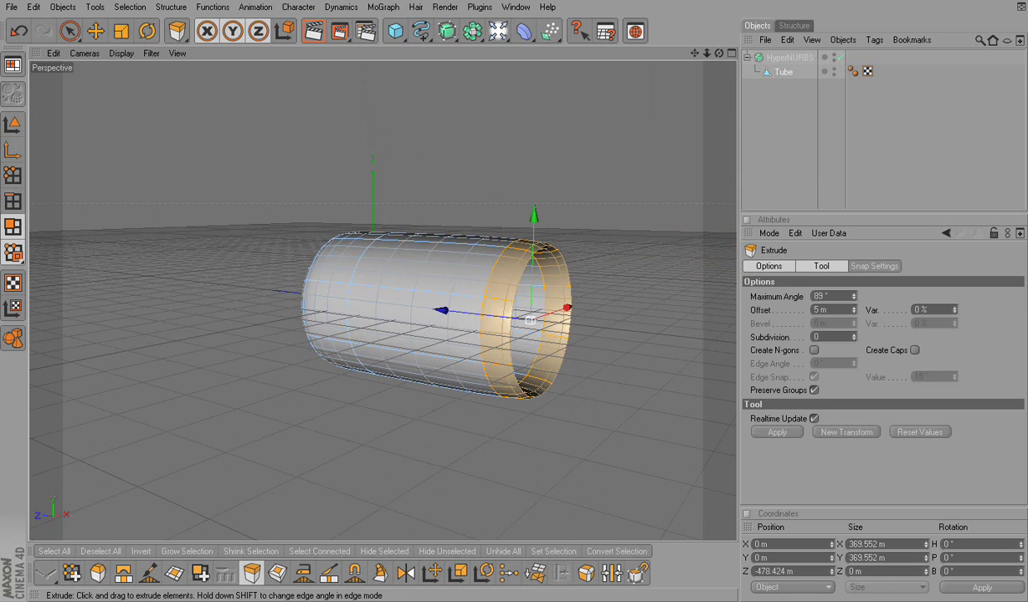
{"action": "left_click_drag", "start_coordinate": [424, 339], "coordinate": [528, 325]}
{"action": "key", "text": "ctrl+z"}
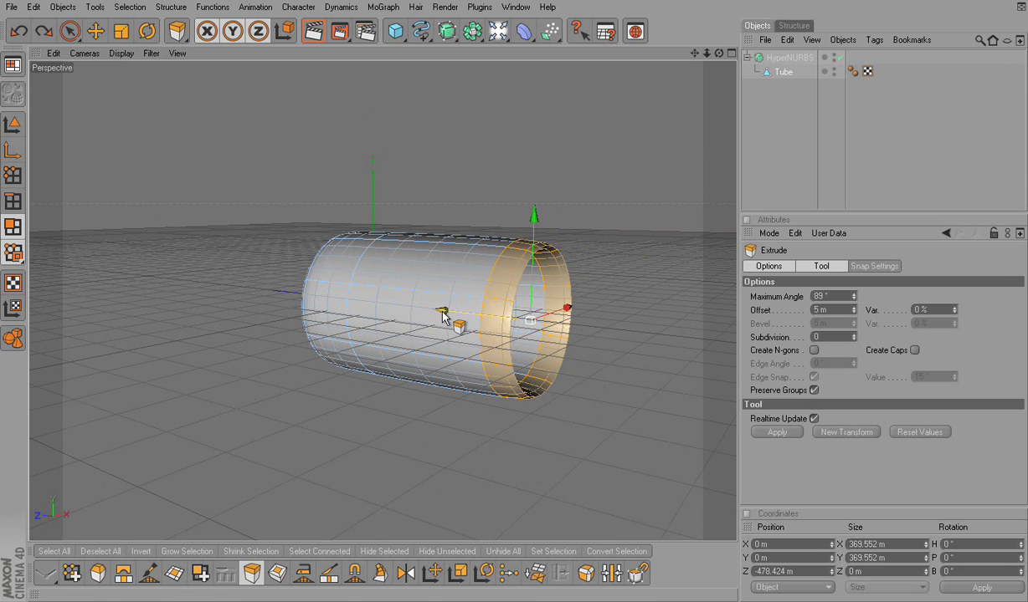
{"action": "left_click_drag", "start_coordinate": [443, 317], "coordinate": [469, 322]}
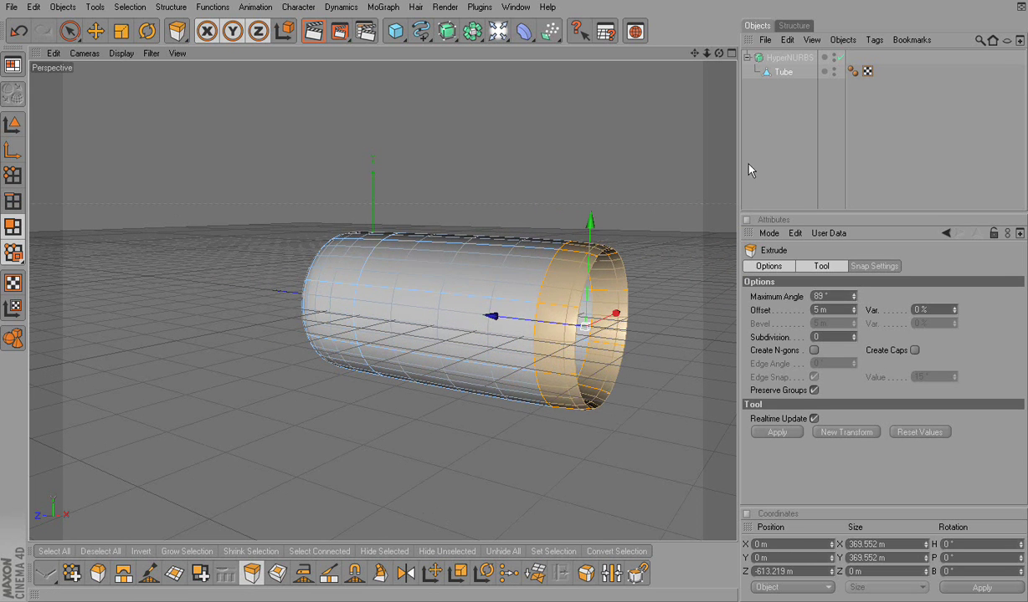
{"action": "left_click_drag", "start_coordinate": [694, 53], "coordinate": [598, 52]}
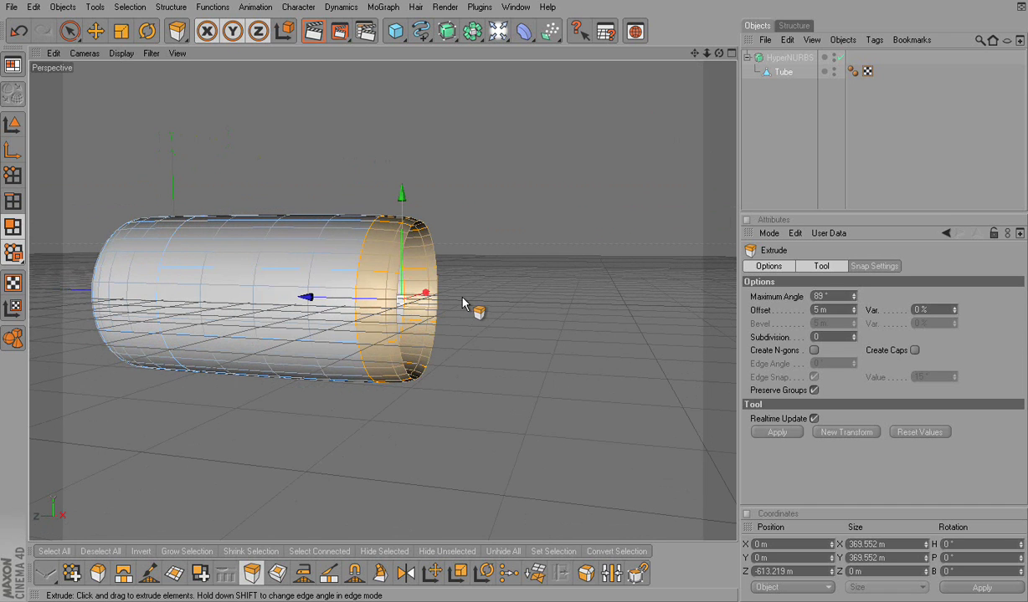
Step: Scale the extruded end ring down, including 0.9 vertically, so the tube tapers toward it
{"action": "left_click", "coordinate": [121, 32]}
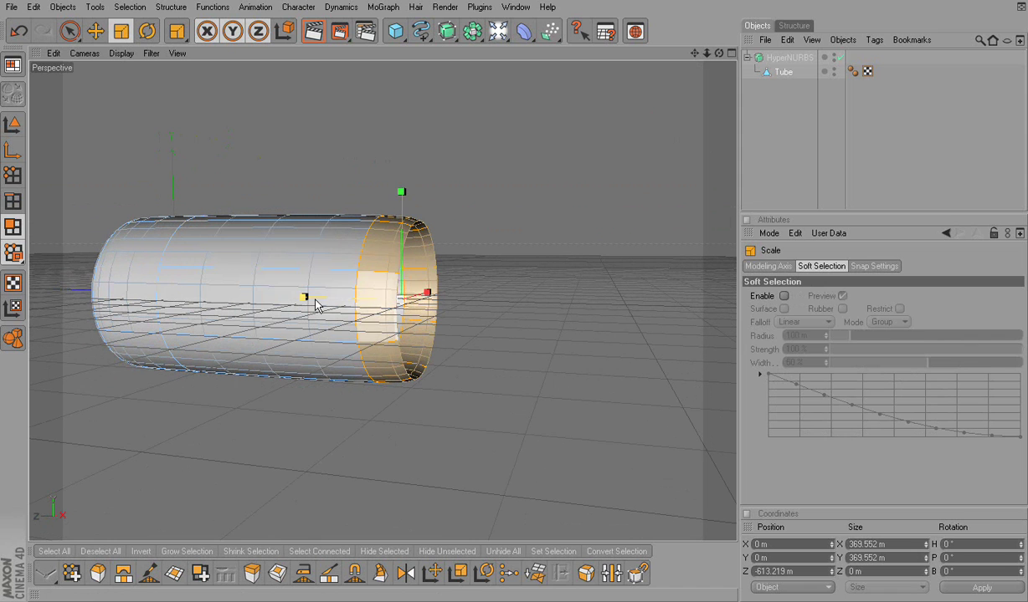
{"action": "mouse_move", "coordinate": [304, 303]}
{"action": "left_mouse_down"}
{"action": "mouse_move", "coordinate": [321, 303]}
{"action": "mouse_move", "coordinate": [308, 298]}
{"action": "left_mouse_up"}
{"action": "left_click_drag", "start_coordinate": [403, 193], "coordinate": [403, 191]}
{"action": "left_click_drag", "start_coordinate": [399, 302], "coordinate": [405, 303]}
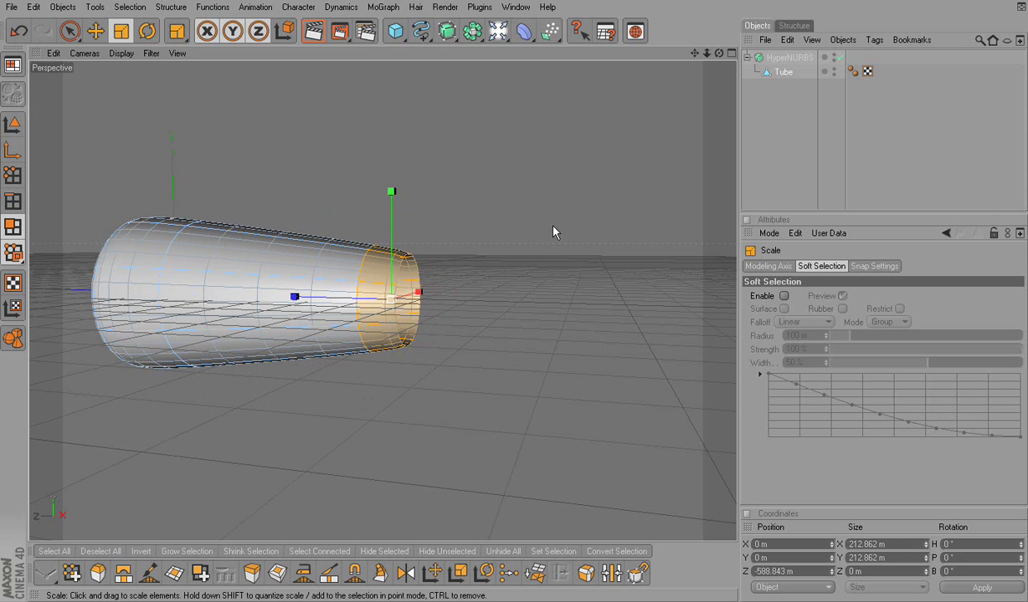
{"action": "right_click", "coordinate": [482, 300]}
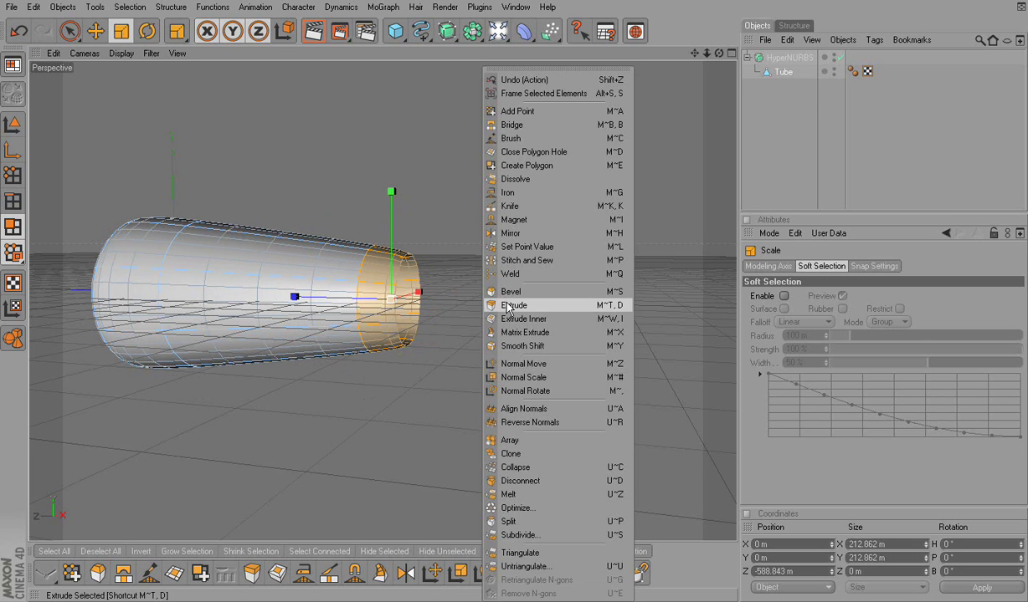
{"action": "left_click", "coordinate": [506, 306]}
{"action": "mouse_move", "coordinate": [397, 299]}
{"action": "left_mouse_down"}
{"action": "mouse_move", "coordinate": [288, 299]}
{"action": "mouse_move", "coordinate": [543, 301]}
{"action": "mouse_move", "coordinate": [393, 299]}
{"action": "left_mouse_up"}
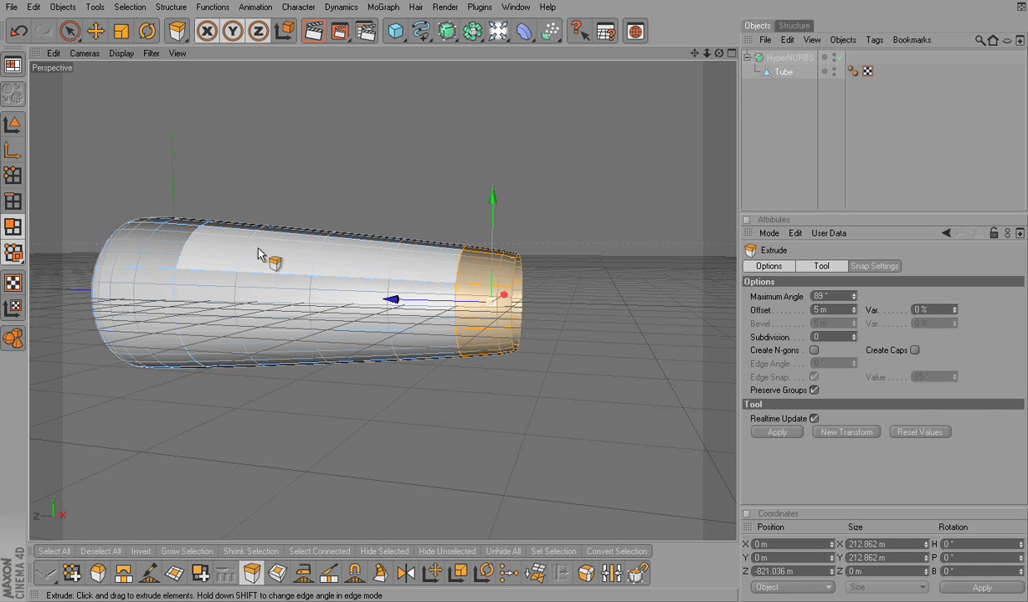
{"action": "left_click", "coordinate": [13, 127]}
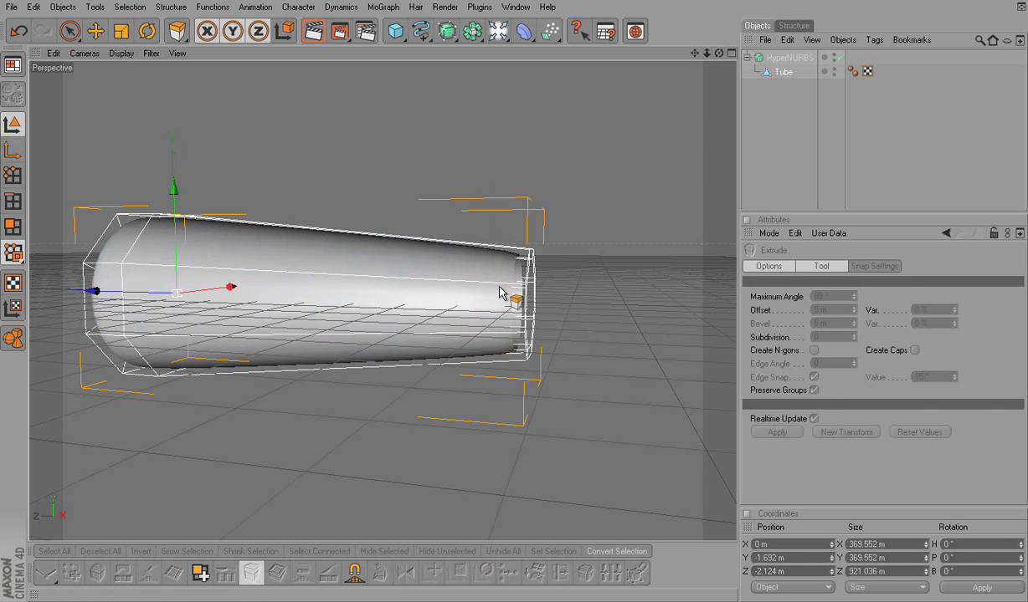
{"action": "left_click_drag", "start_coordinate": [376, 301], "coordinate": [523, 314], "text": "alt"}
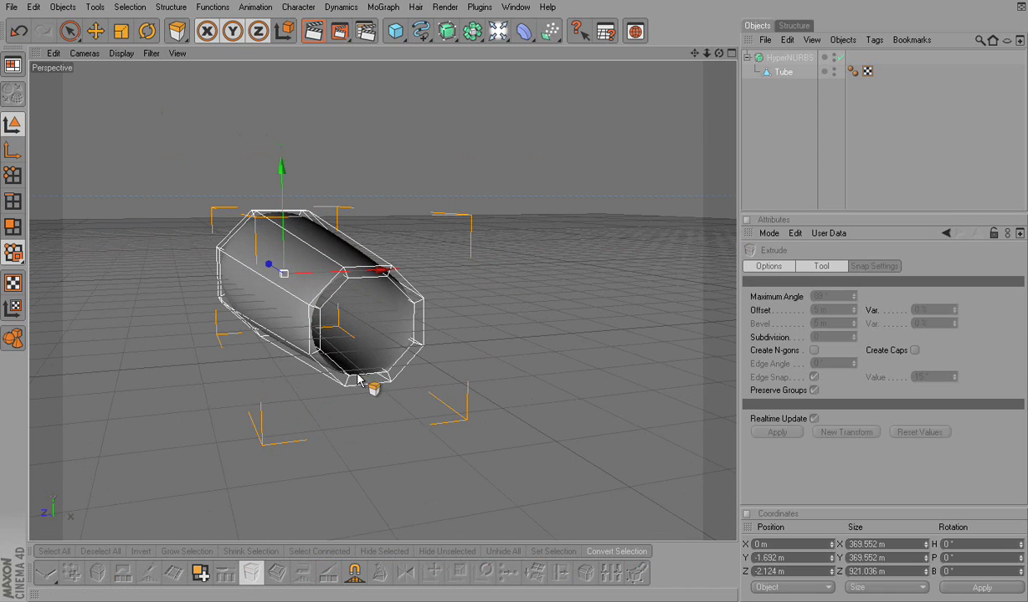
{"action": "key", "text": "ctrl+z"}
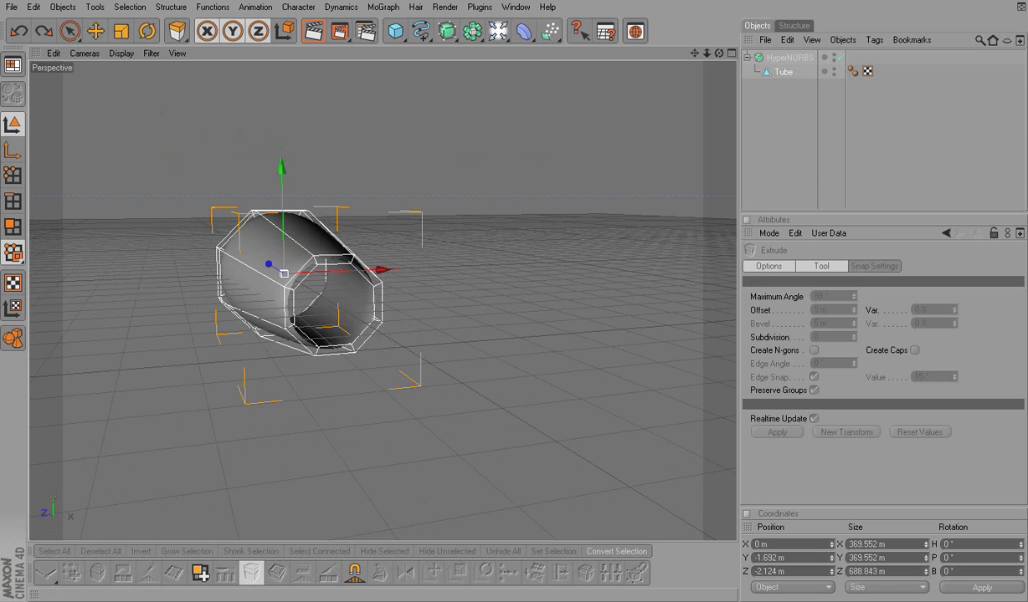
{"action": "left_click_drag", "start_coordinate": [469, 303], "coordinate": [329, 306], "text": "alt"}
{"action": "left_click", "coordinate": [13, 201]}
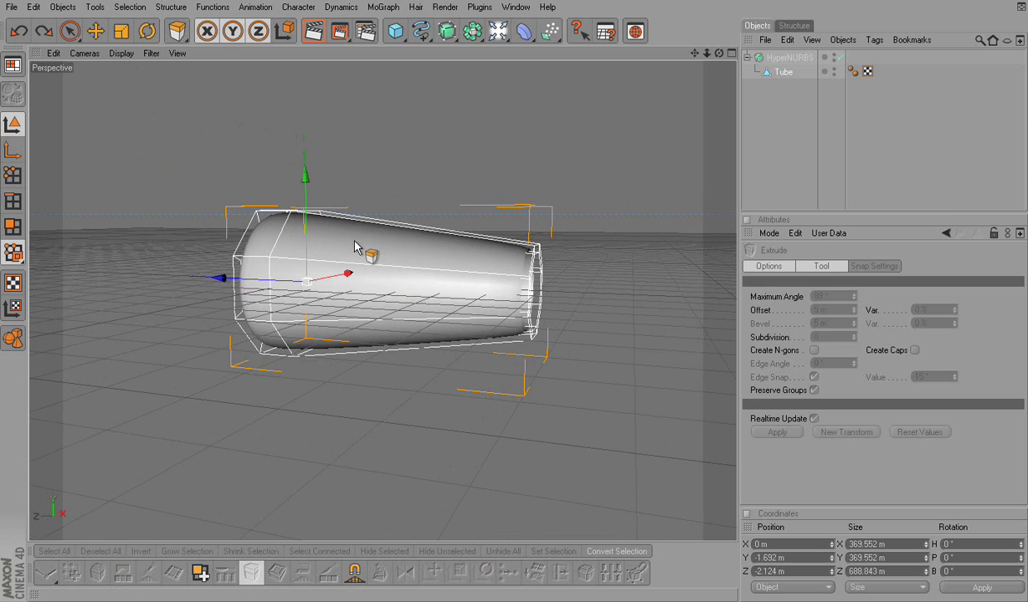
{"action": "left_click", "coordinate": [13, 226]}
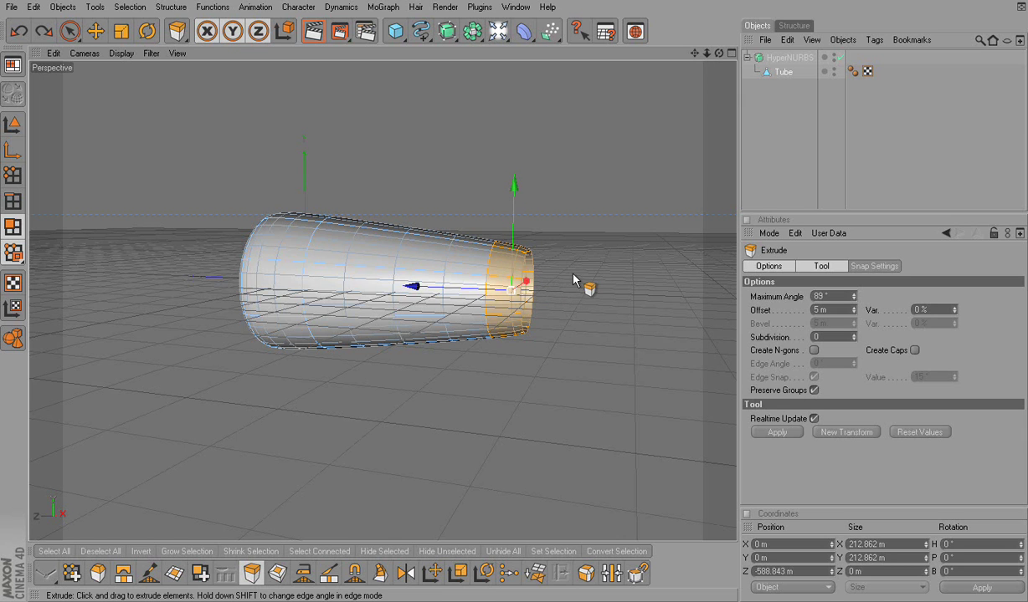
Step: Extrude a polygon on the tube's side outward in Polygons mode
{"action": "left_click", "coordinate": [17, 124]}
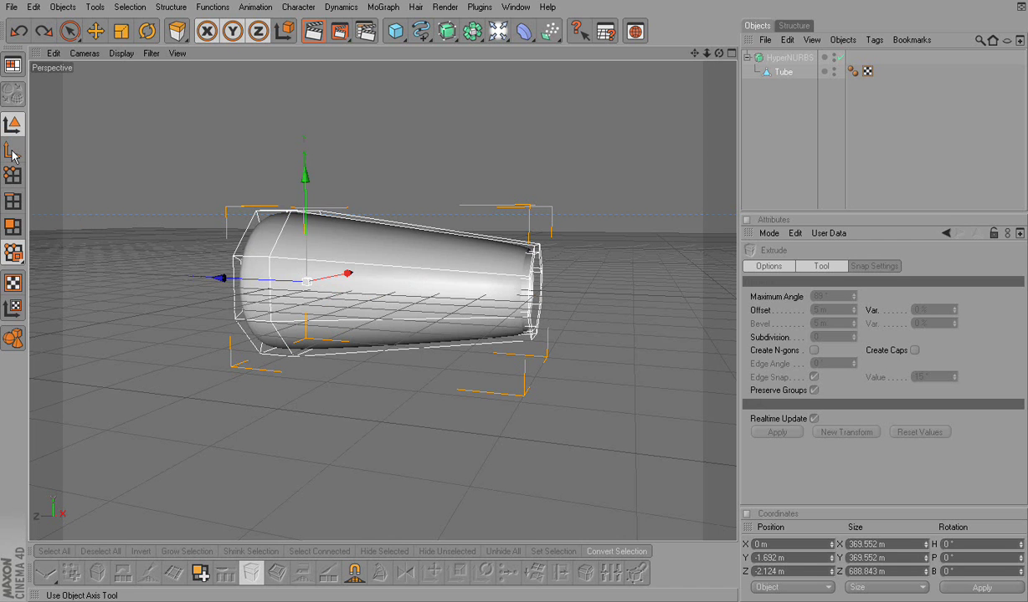
{"action": "left_click", "coordinate": [13, 227]}
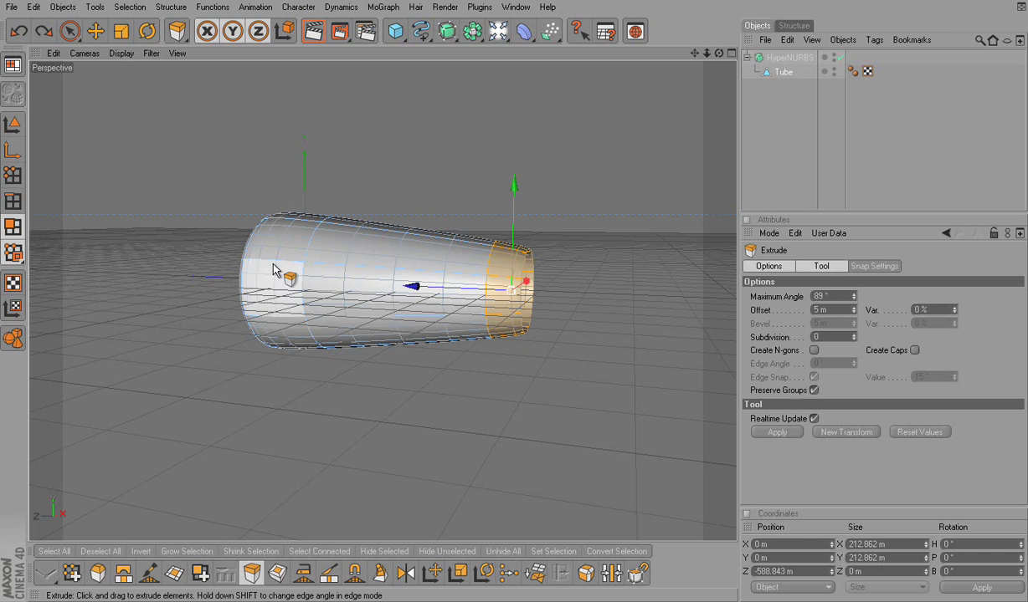
{"action": "left_click", "coordinate": [331, 293]}
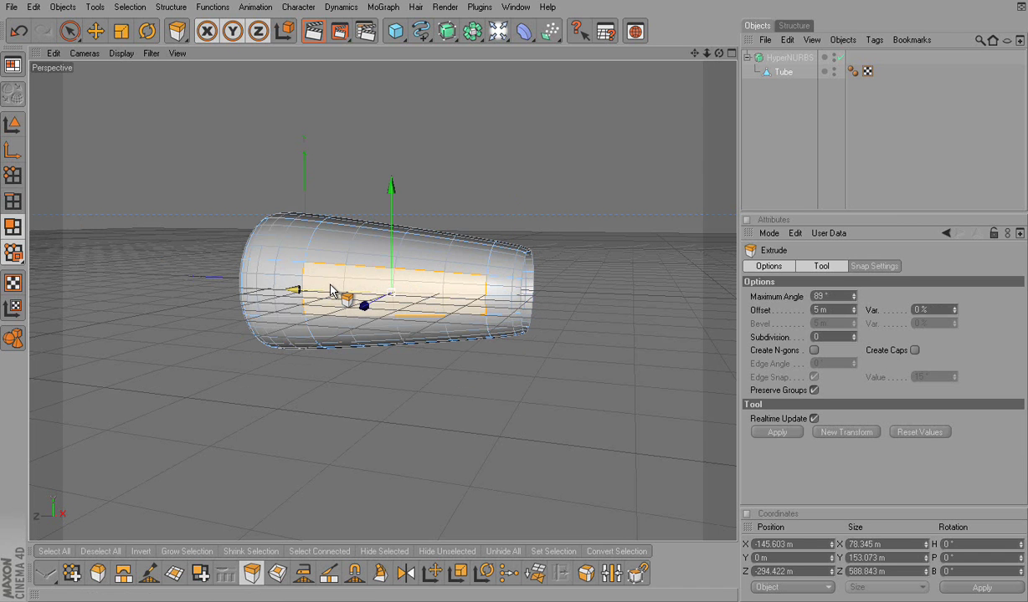
{"action": "left_click_drag", "start_coordinate": [331, 293], "coordinate": [267, 262]}
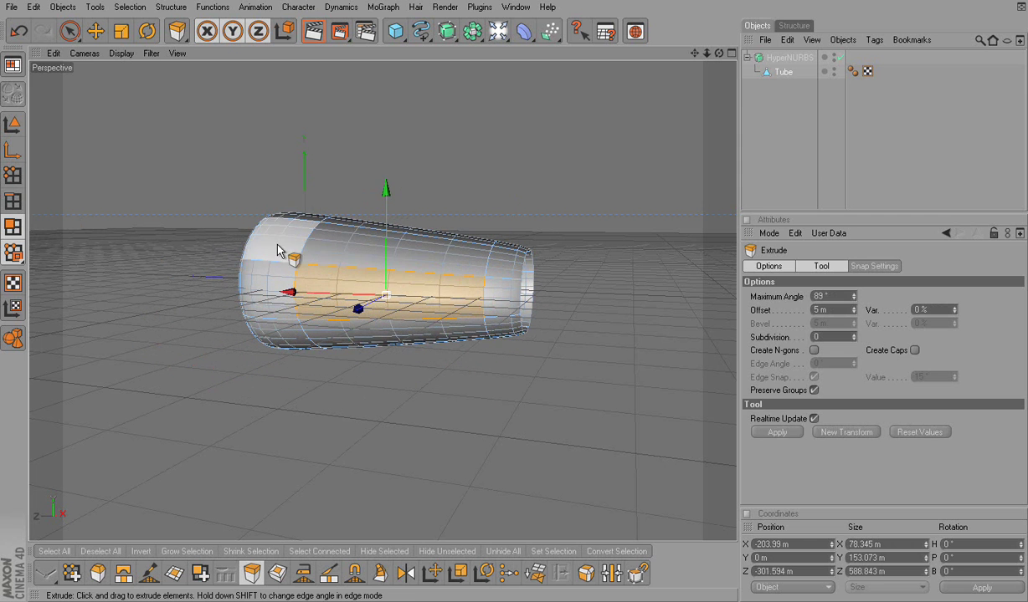
Step: Return to Model mode, dismissing the right-click commands menu without choosing anything
{"action": "left_click", "coordinate": [12, 124]}
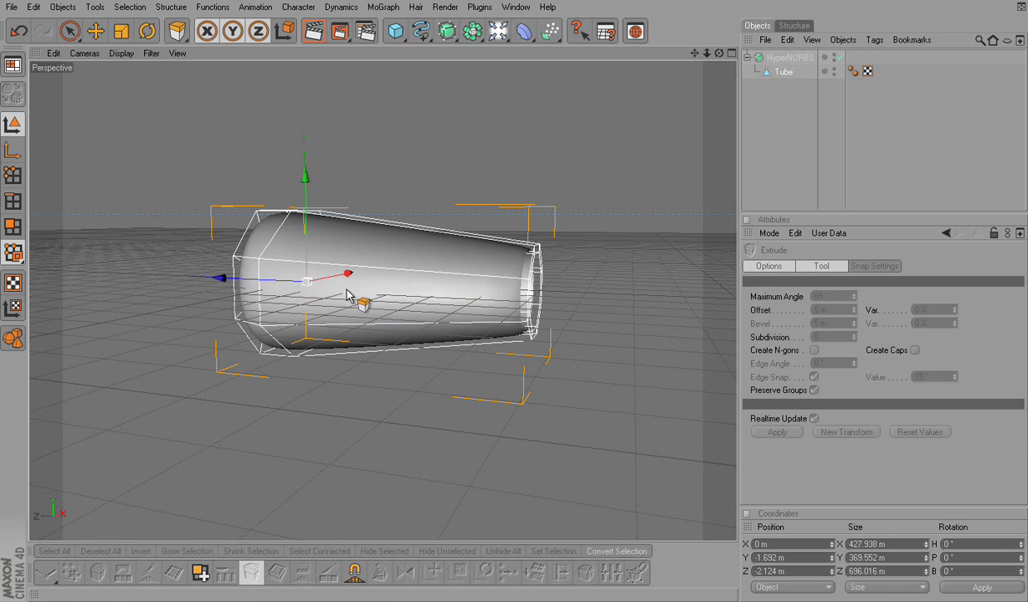
{"action": "right_click", "coordinate": [293, 281]}
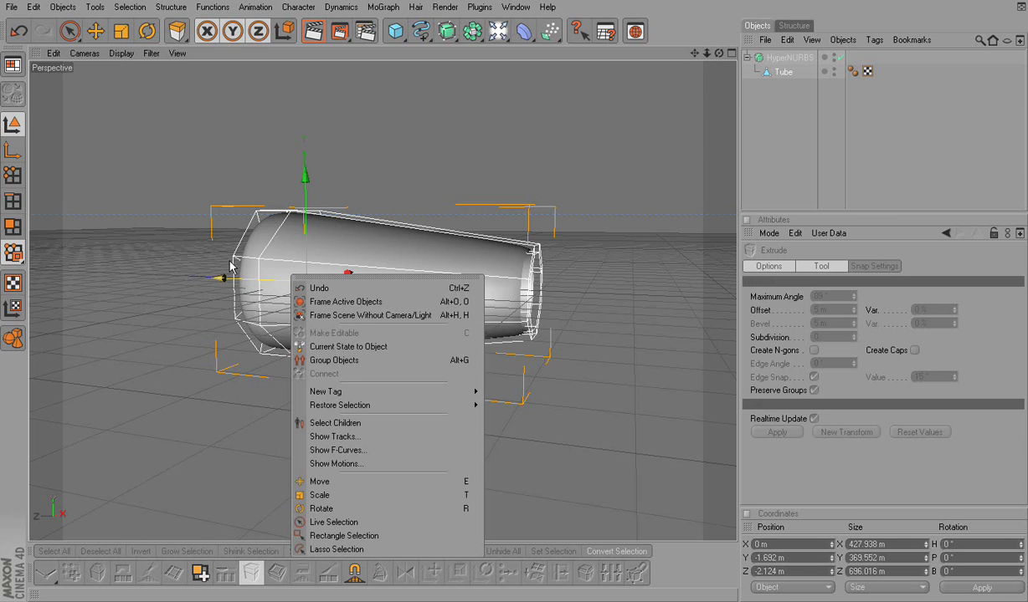
{"action": "left_click", "coordinate": [145, 263]}
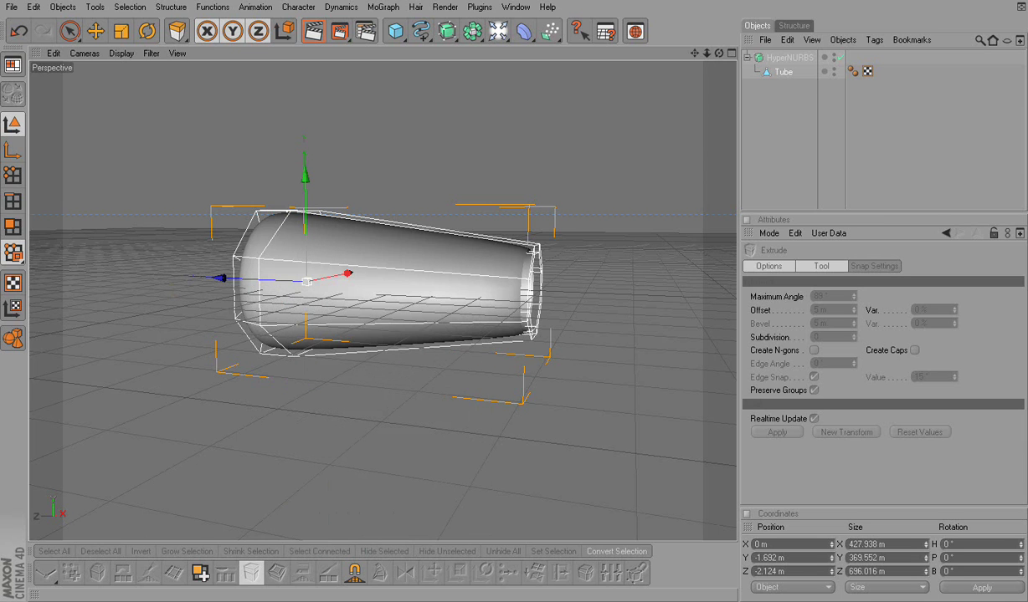